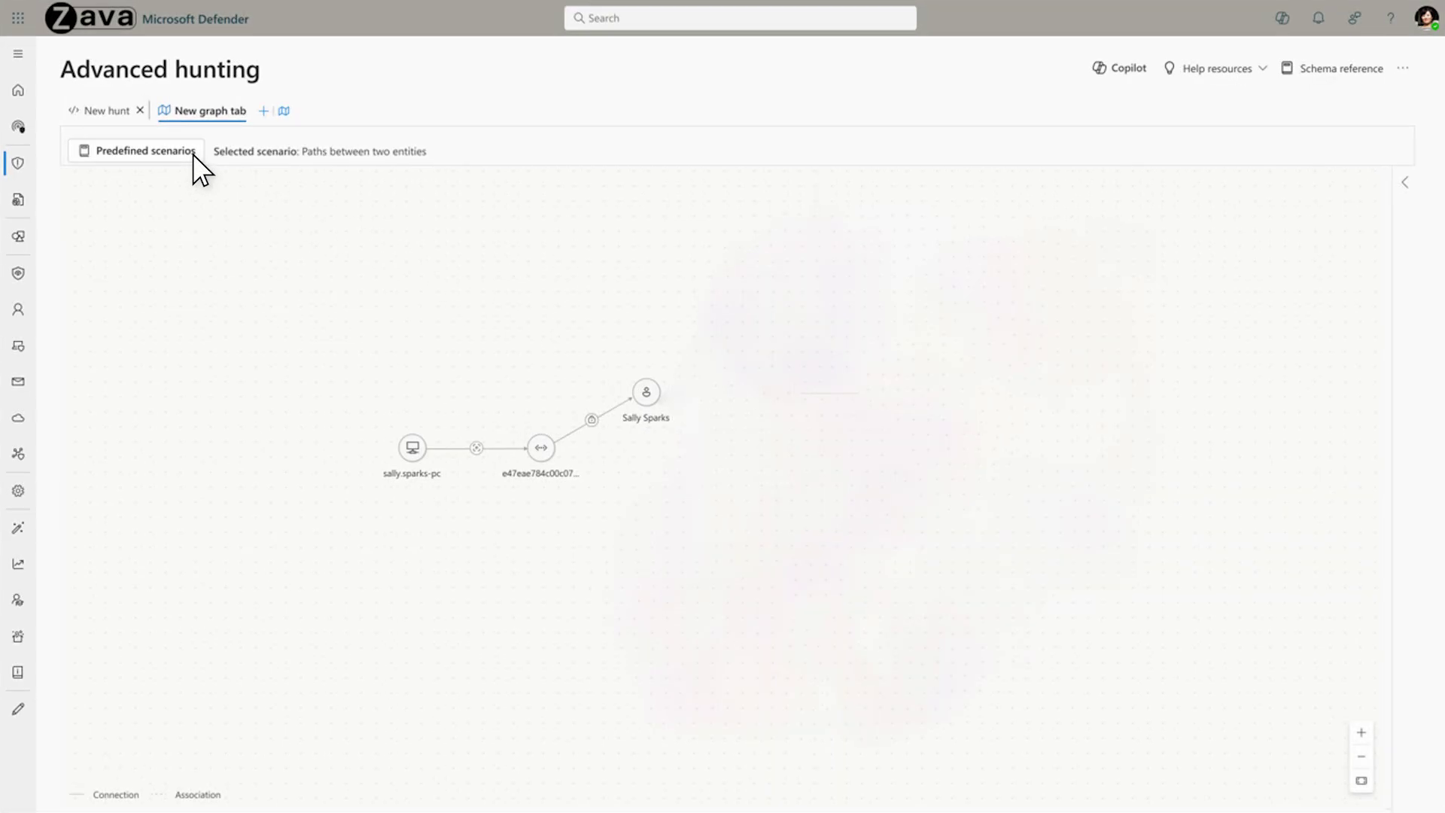
# Step: Expand the user node to reveal its connected entities toward Domain Admins
pyautogui.click(648, 396)
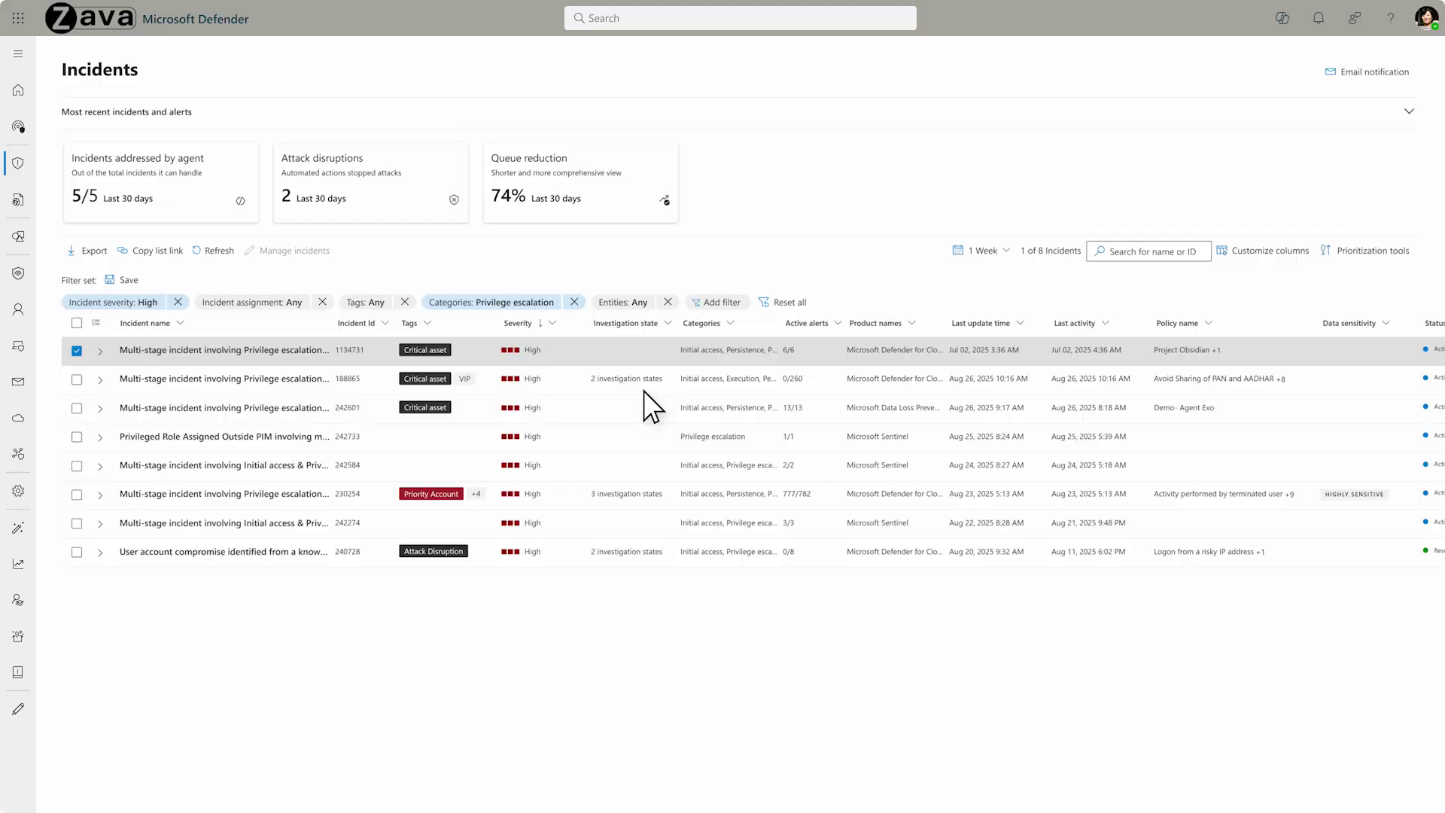
# Step: View the details of high-severity privilege escalation incident 1134731
pyautogui.click(333, 347)
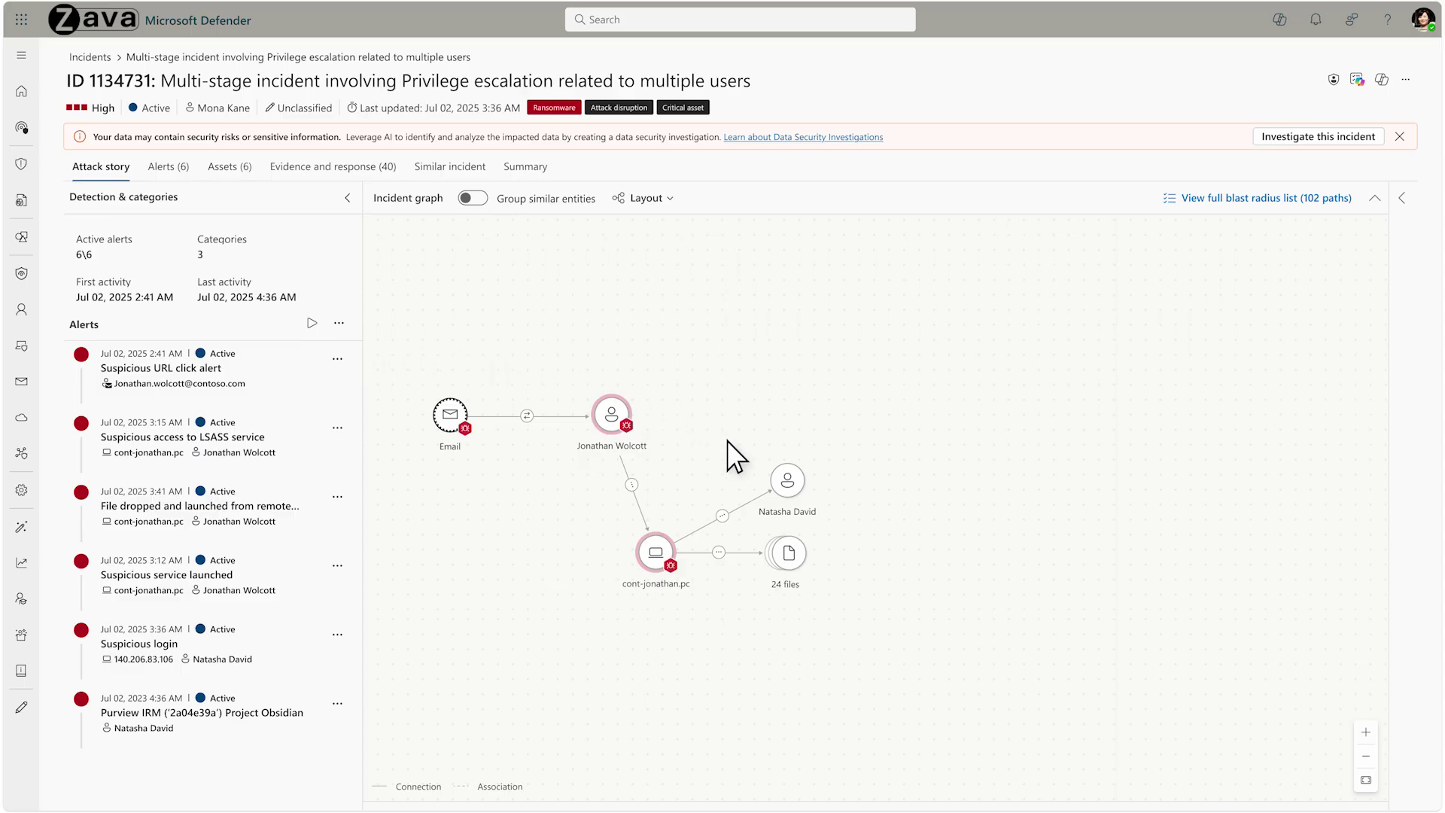
pyautogui.click(789, 484)
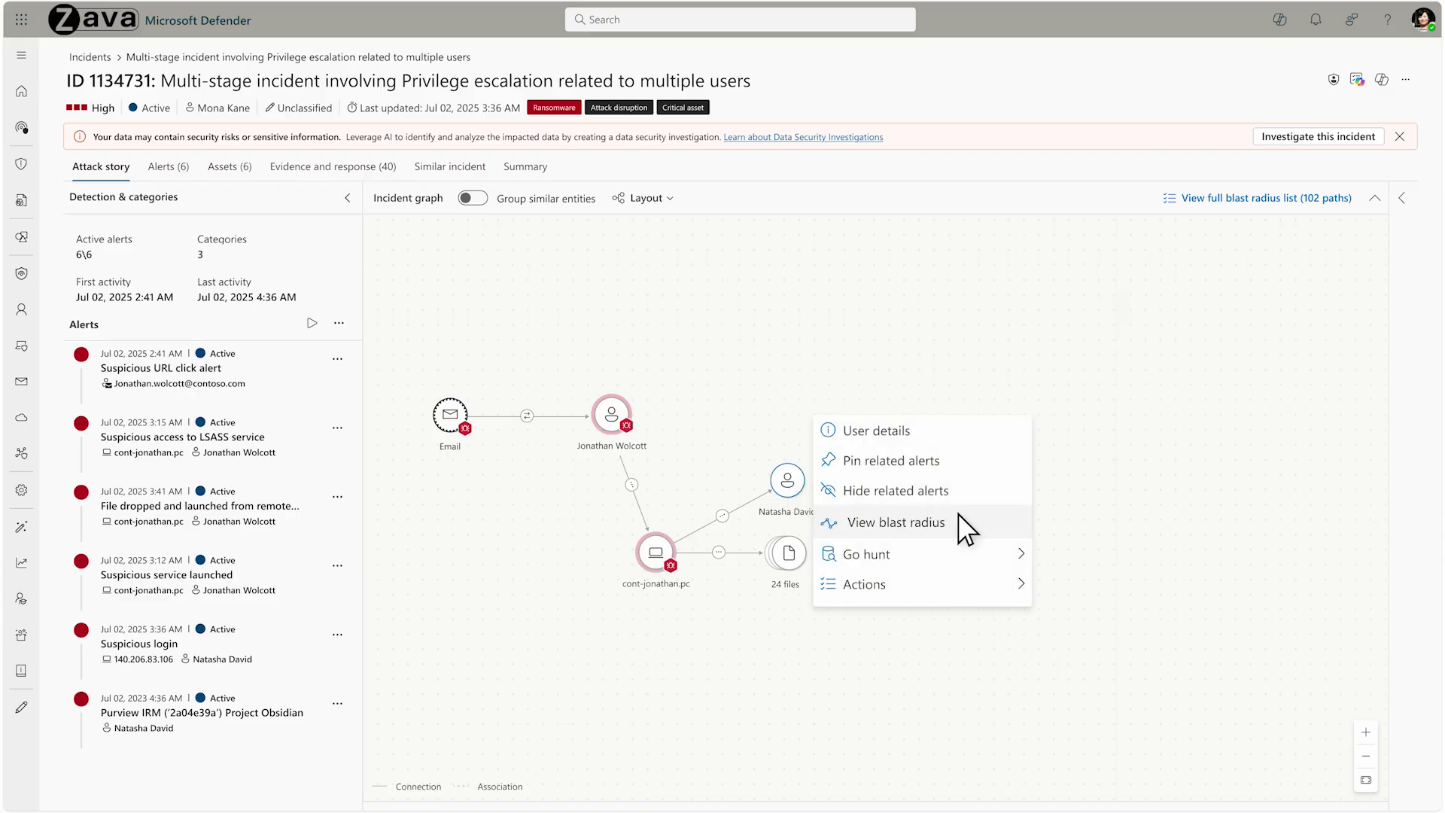
pyautogui.click(964, 531)
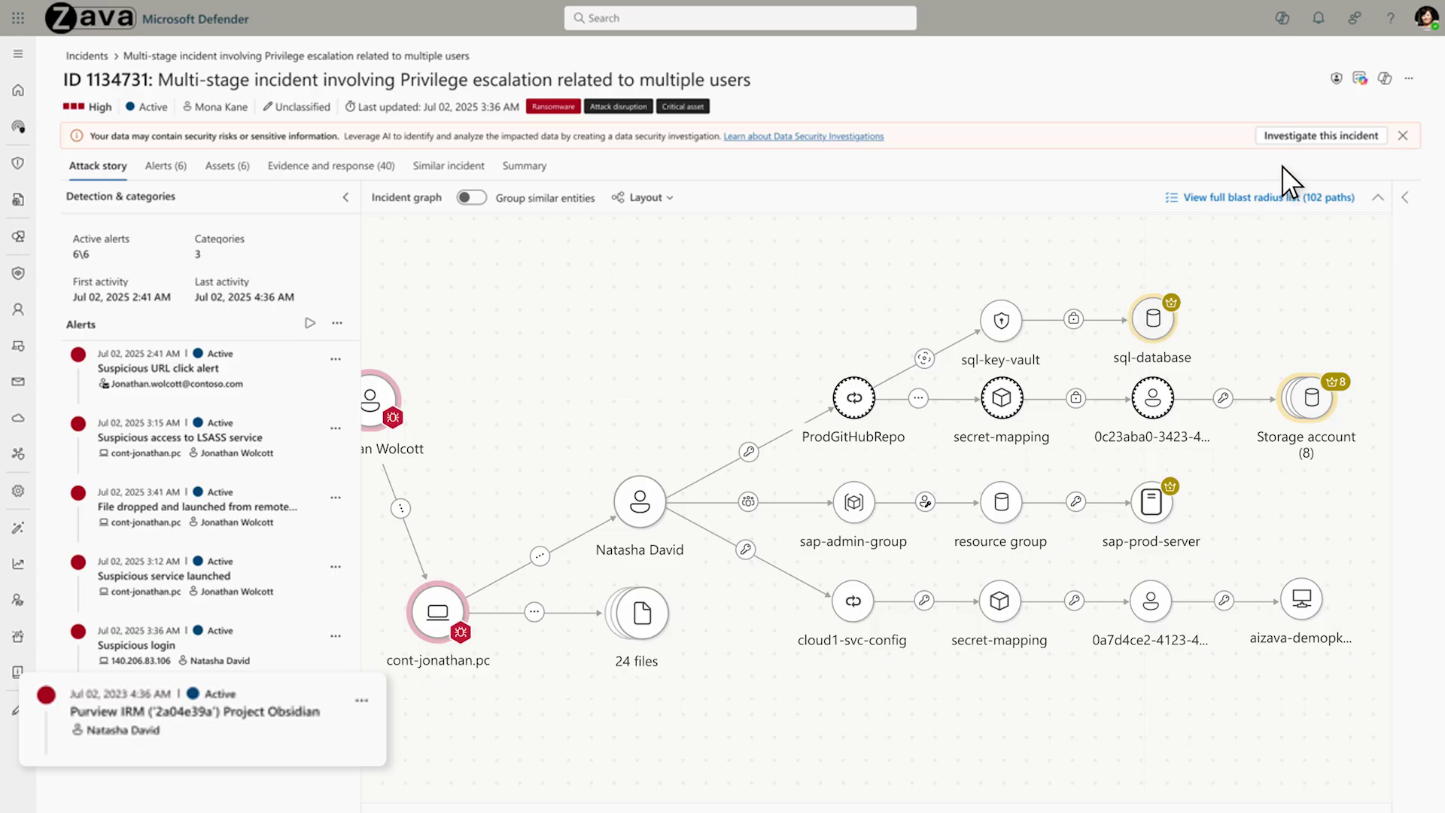
# Step: Create the Project Obsidian Data Leak investigation, collect its data and view the data risk graph
pyautogui.click(1340, 135)
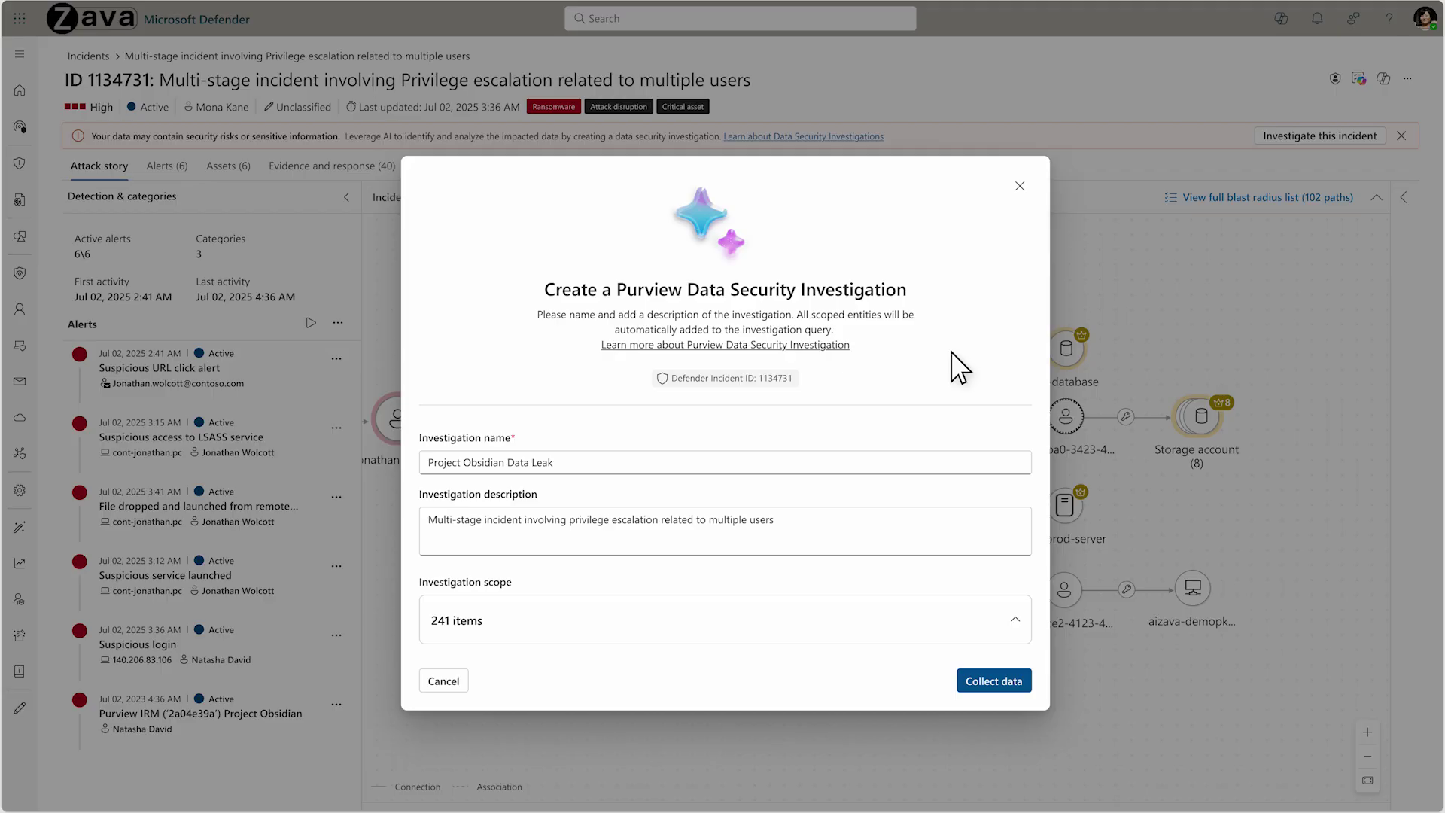
pyautogui.click(994, 683)
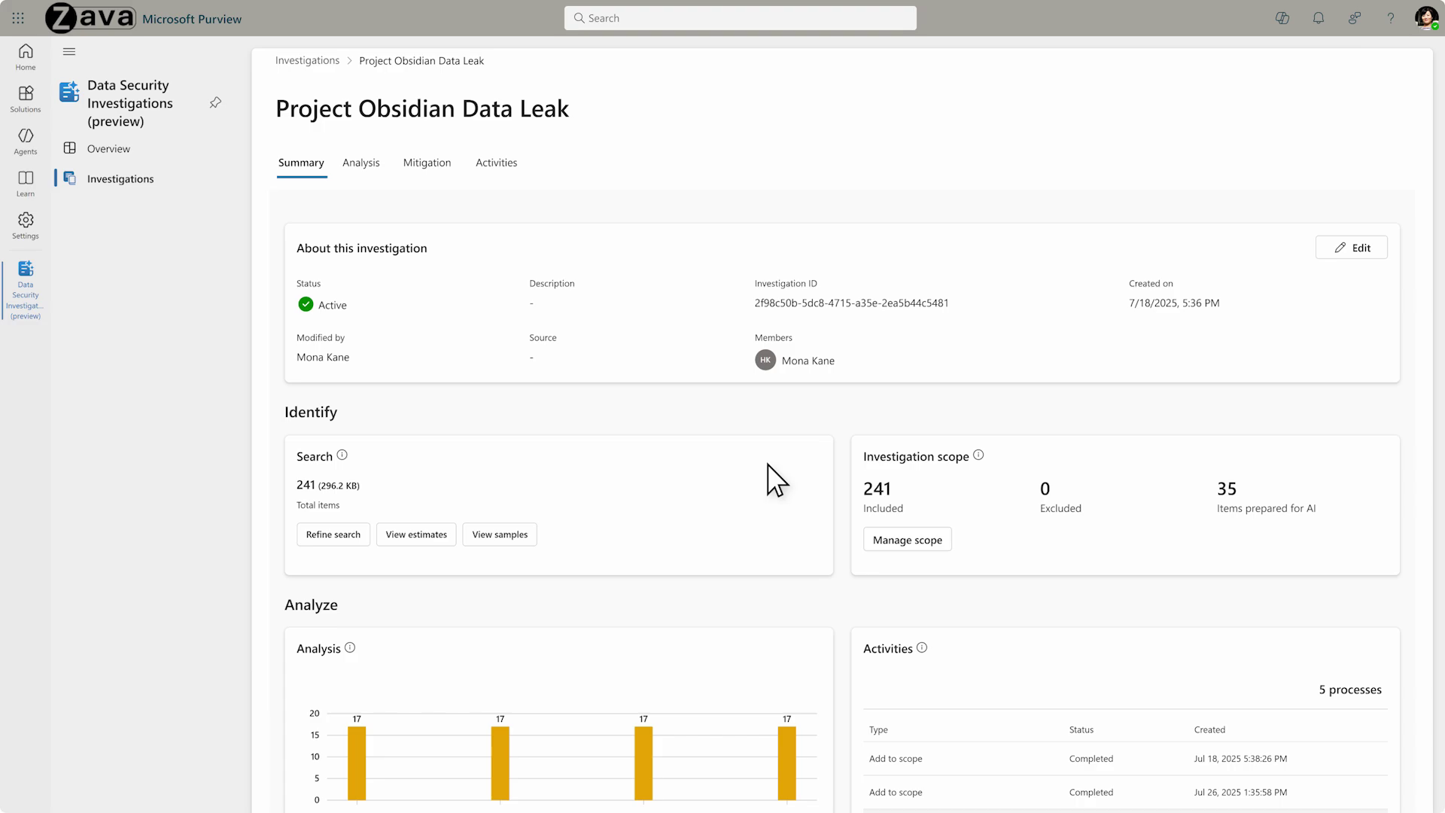
pyautogui.click(364, 172)
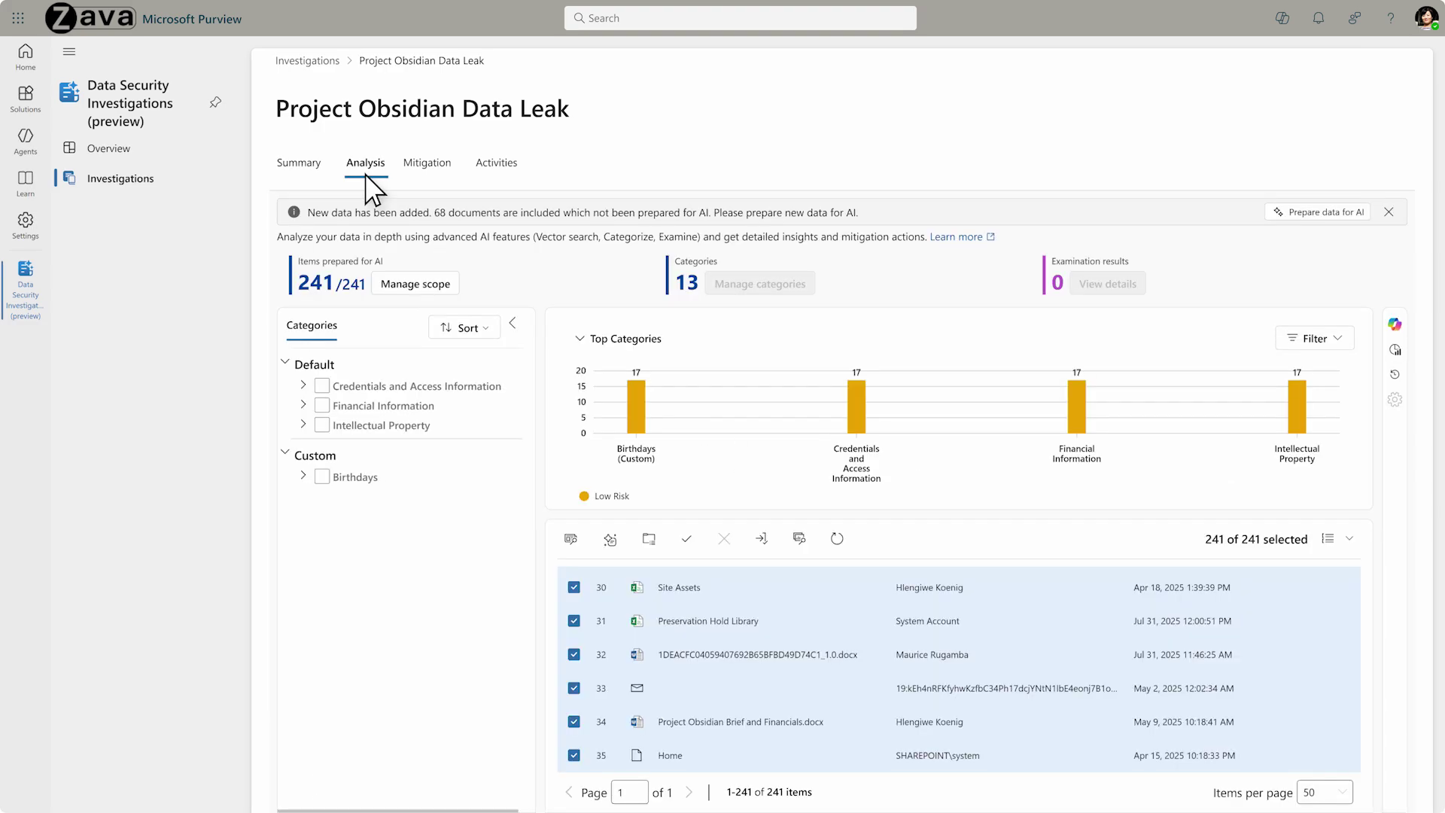
pyautogui.click(801, 541)
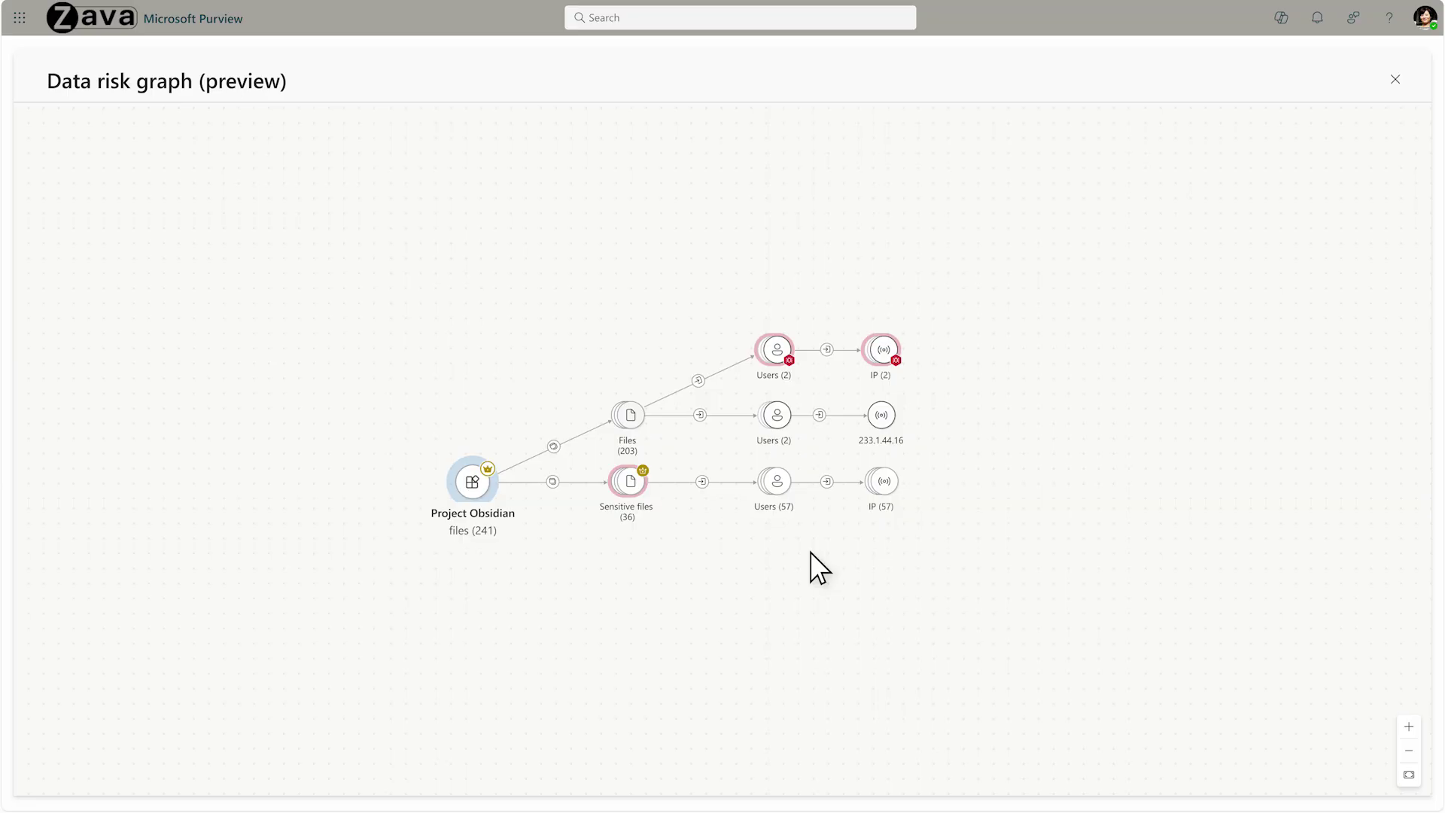